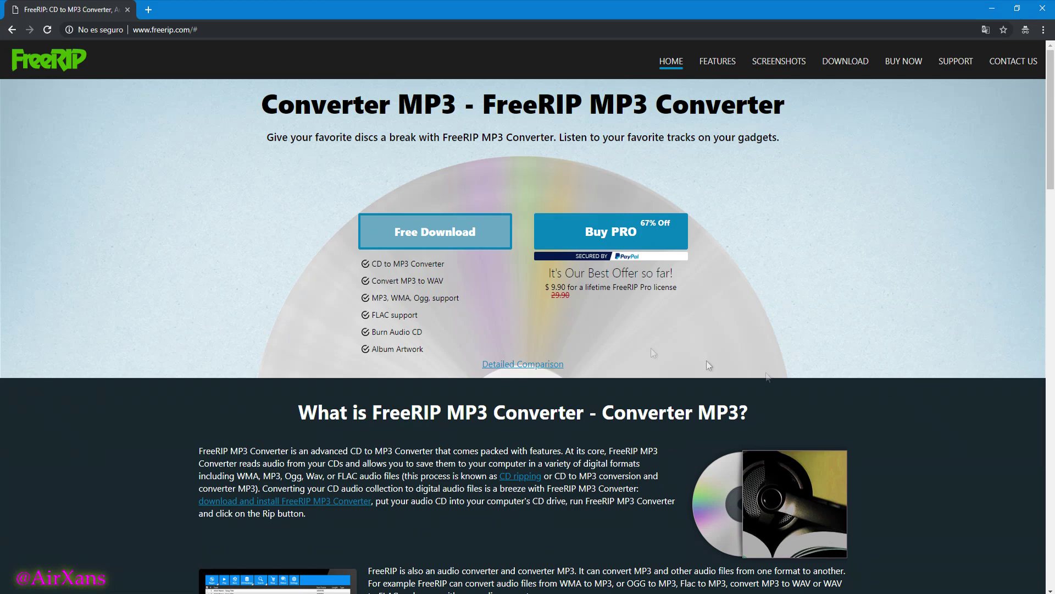
Review the FreeRIP MP3 Converter name and the free version's feature list on the FreeRIP home page.
drag(577, 110, 485, 102)
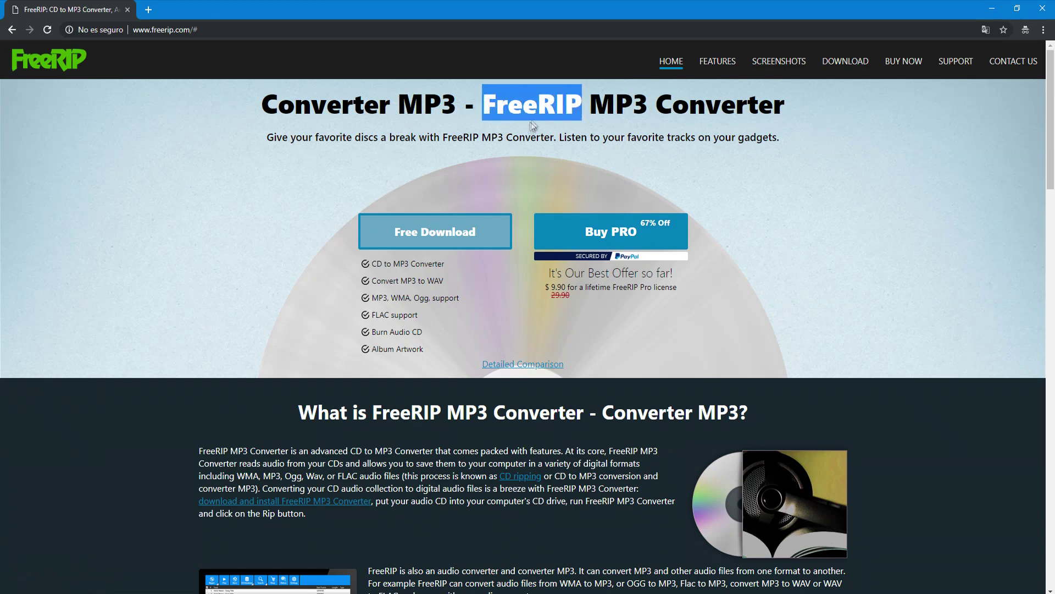
click(547, 143)
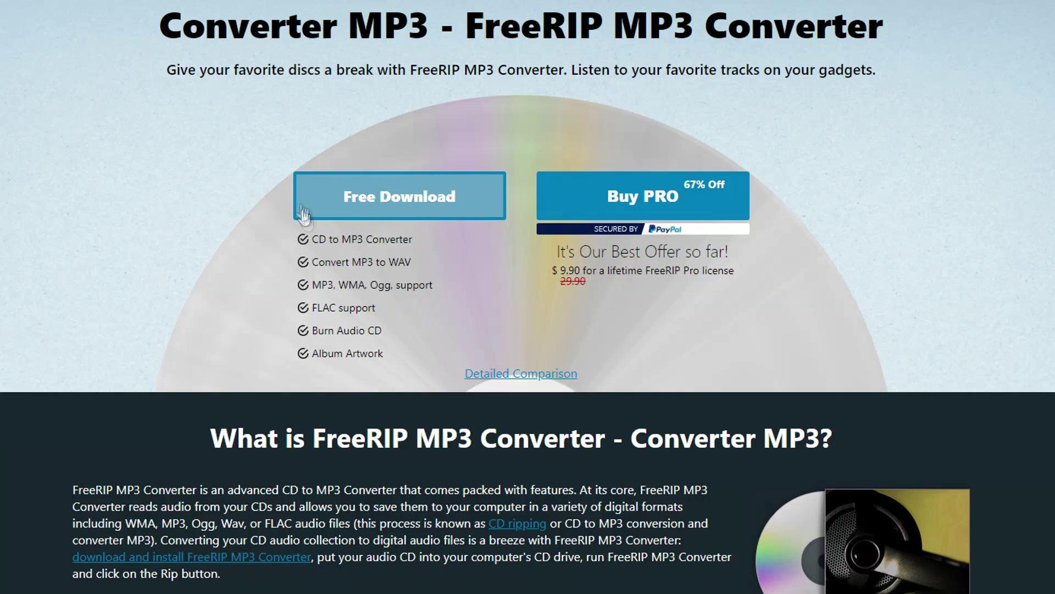
drag(400, 364, 303, 248)
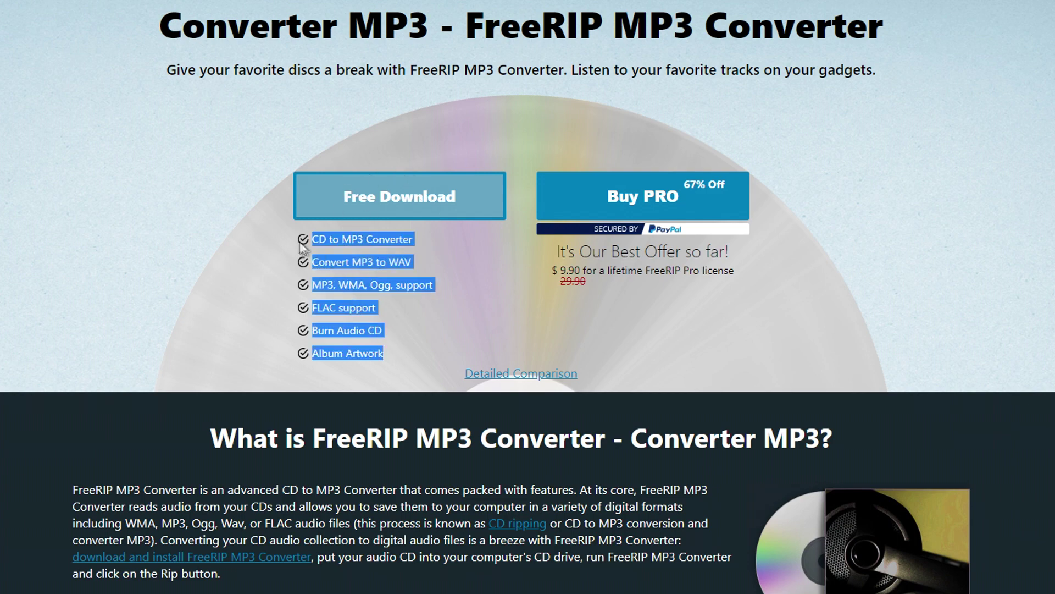
click(398, 276)
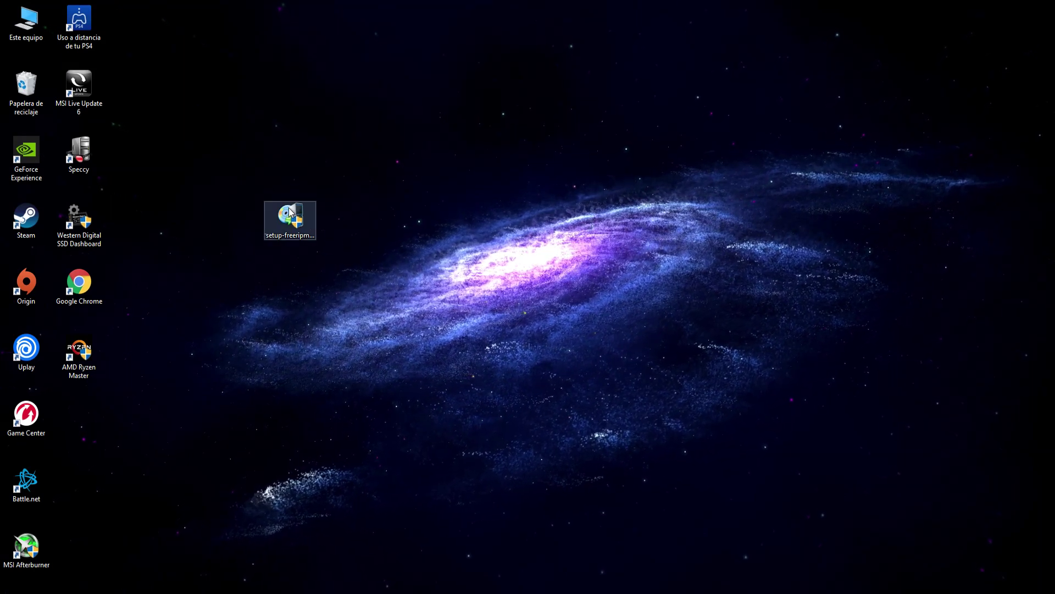
Install FreeRIP MP3 Converter from the setup file on the desktop, without starting the program when the installer closes.
click(292, 212)
double_click(300, 220)
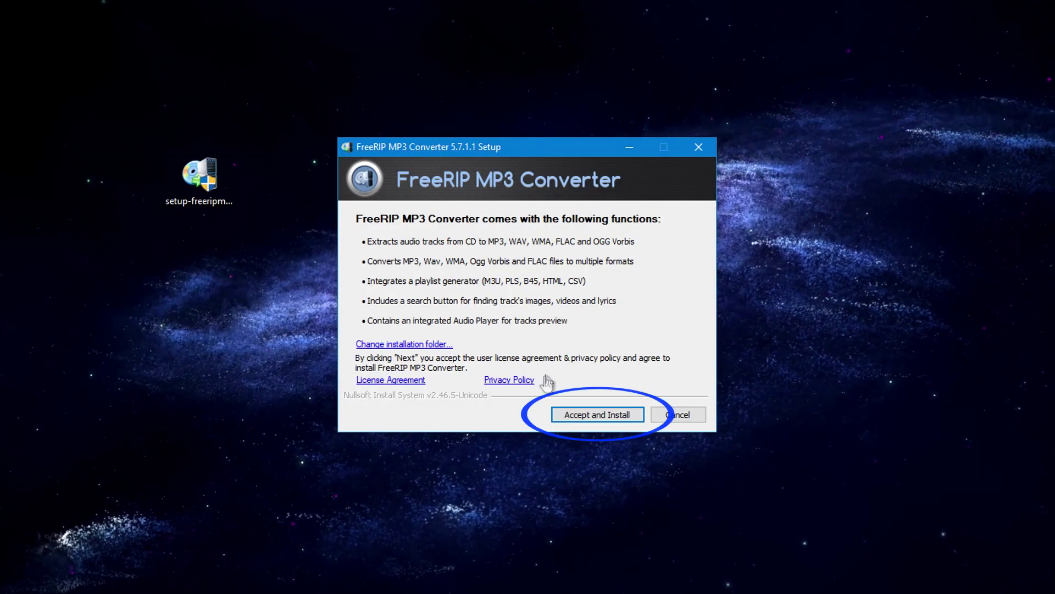
click(574, 417)
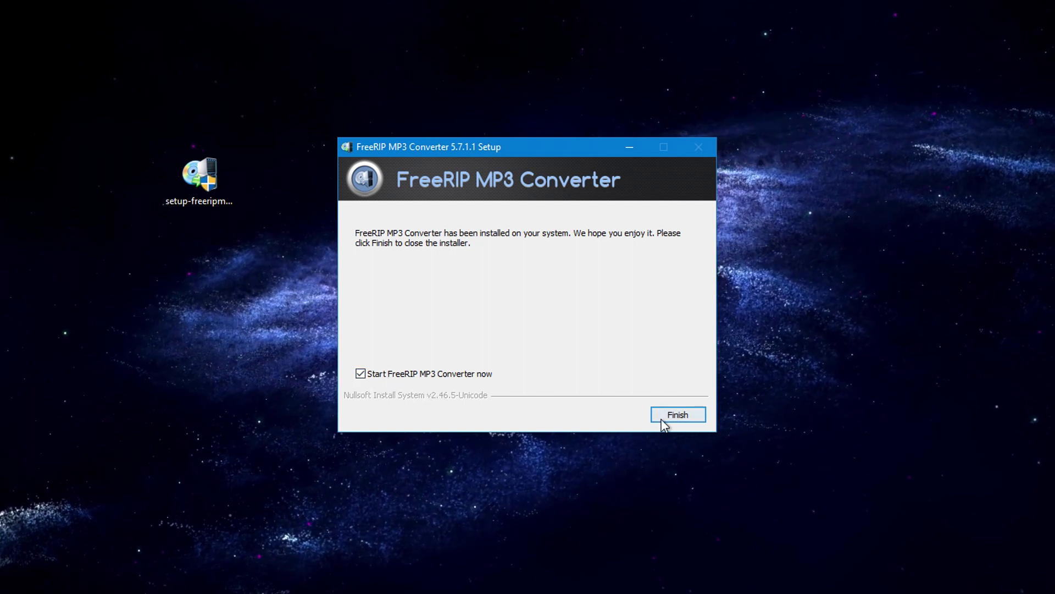
click(416, 374)
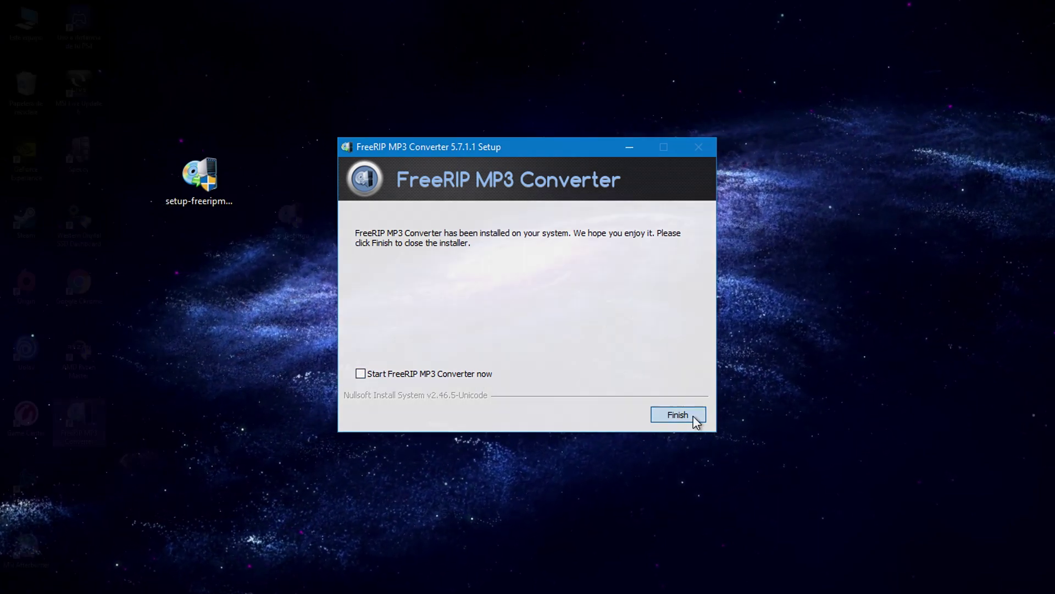
click(696, 418)
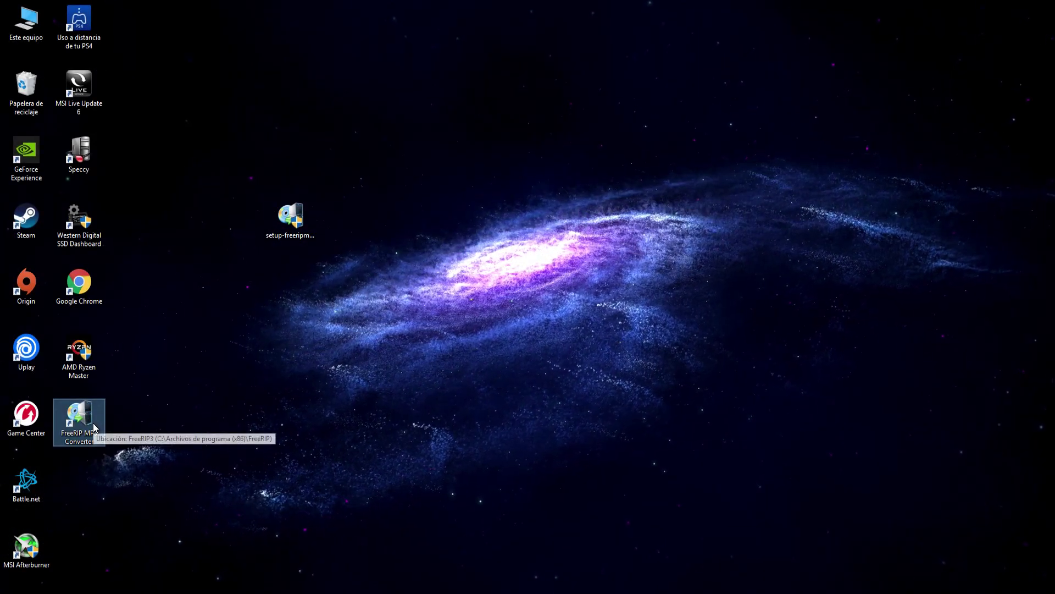
Swap the desktop positions of the FreeRIP MP3 Converter shortcut and its setup file, and open the converter in a maximized window.
drag(93, 428, 357, 222)
drag(292, 215, 82, 403)
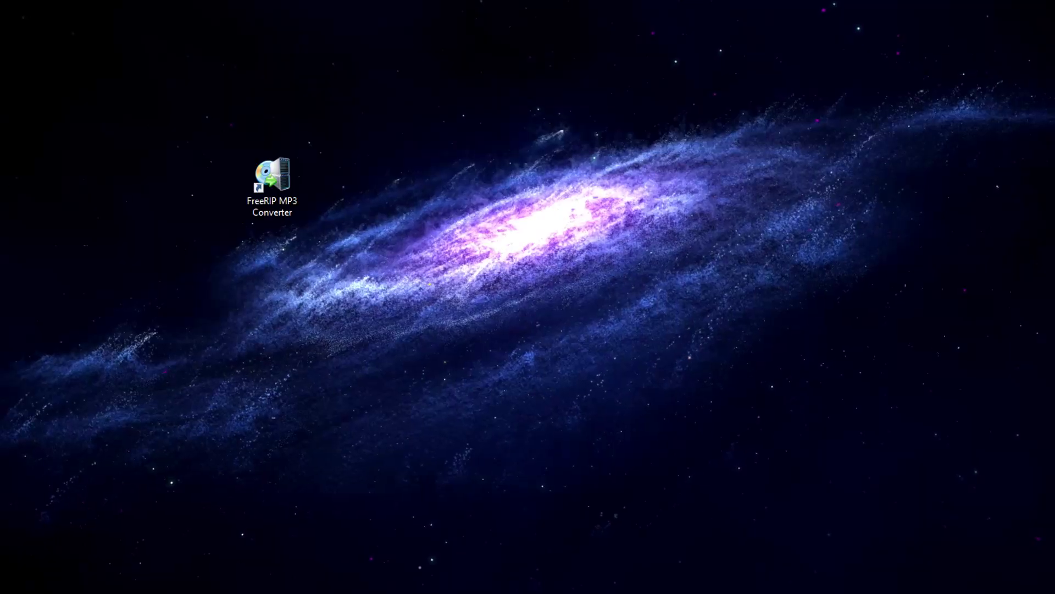
double_click(288, 203)
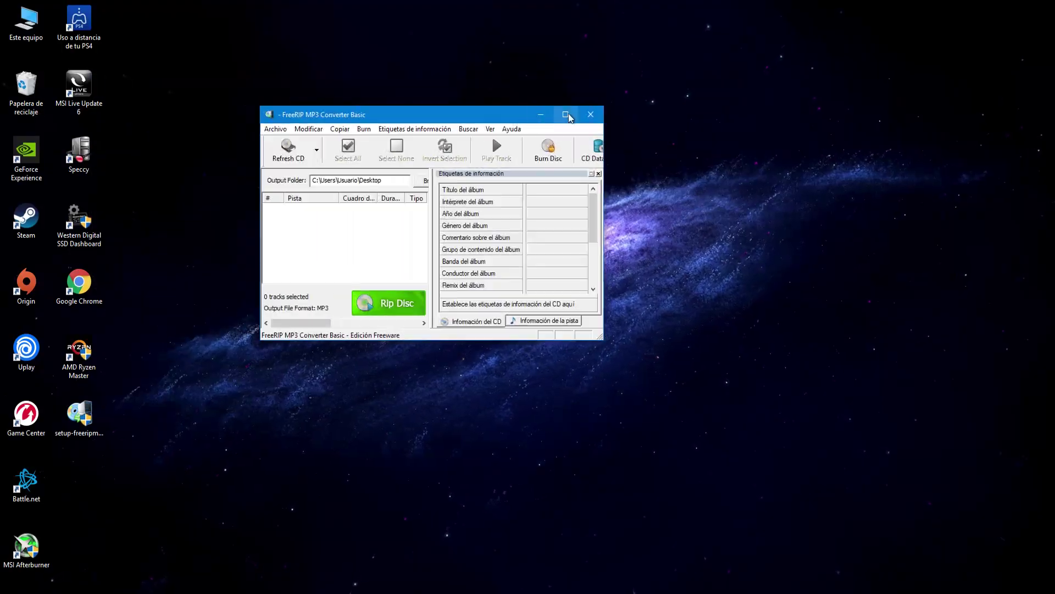
double_click(572, 116)
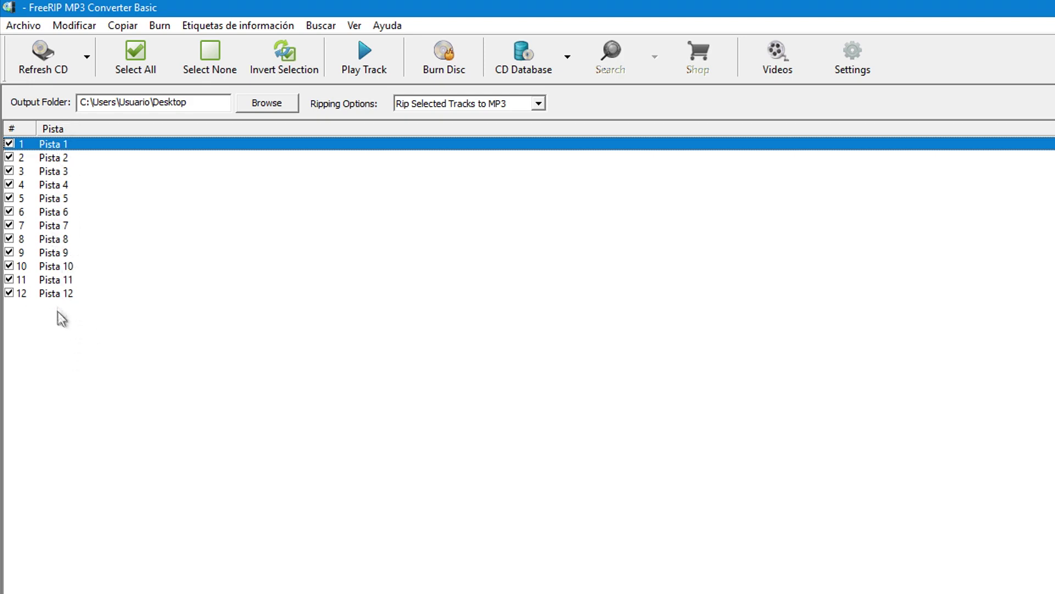
Preview Pista 4 and Pista 5 of the CD in the sound player, stopping each one after a moment.
click(9, 144)
click(47, 188)
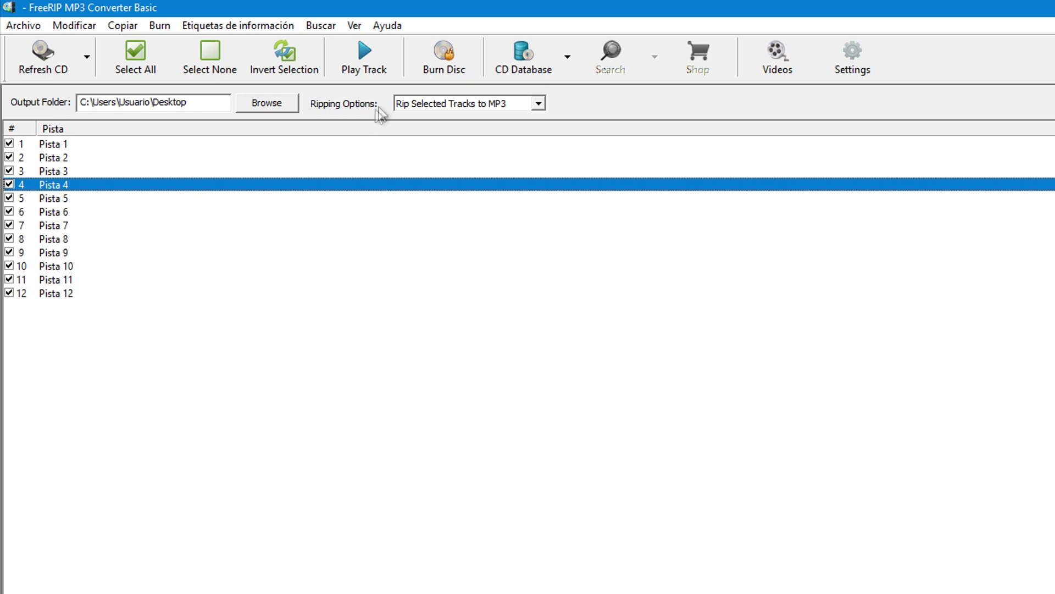
click(366, 71)
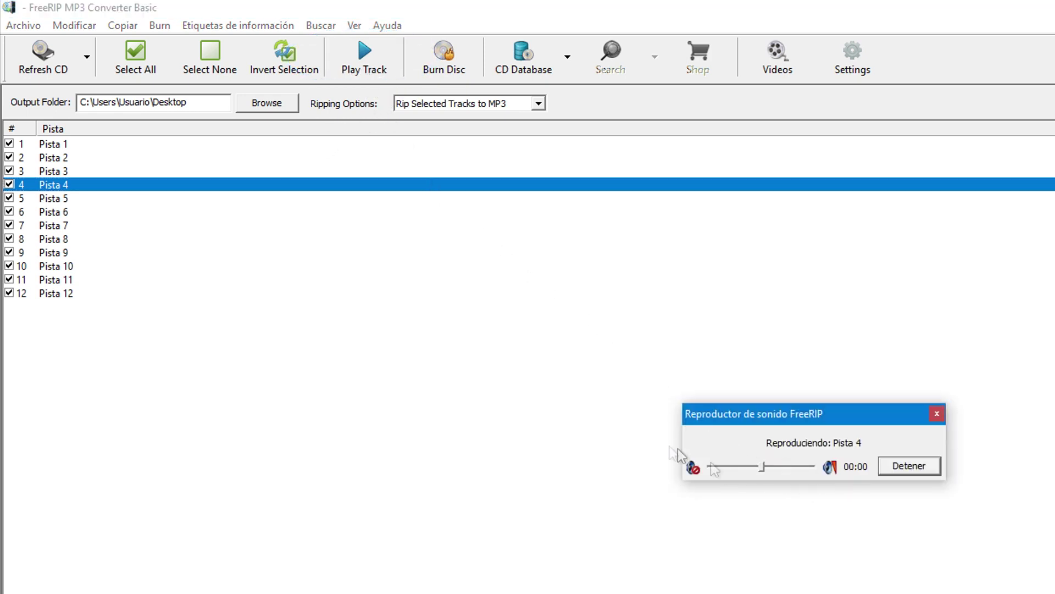
click(906, 466)
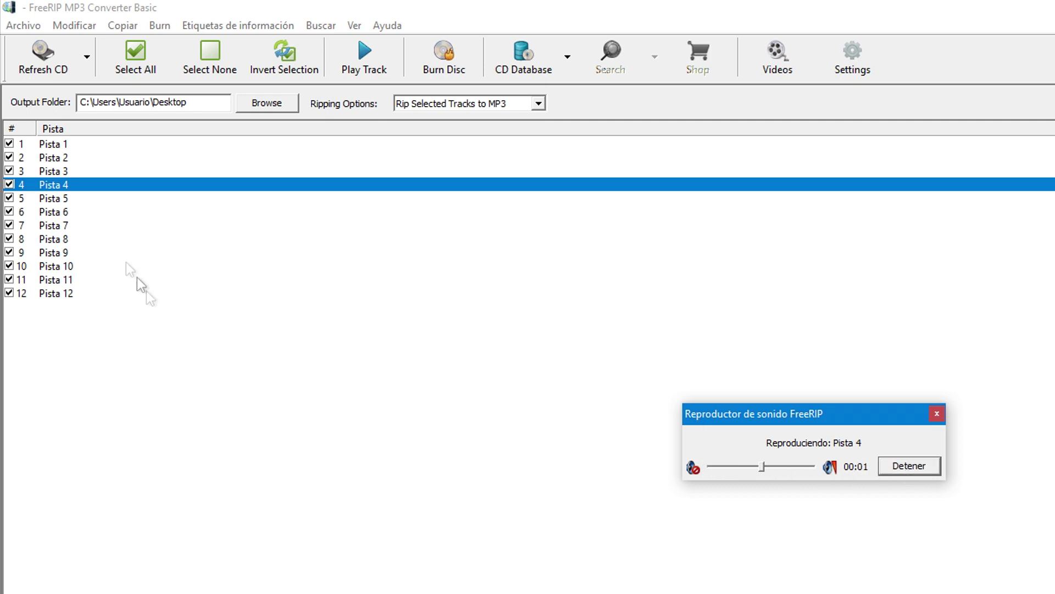
click(58, 199)
click(368, 72)
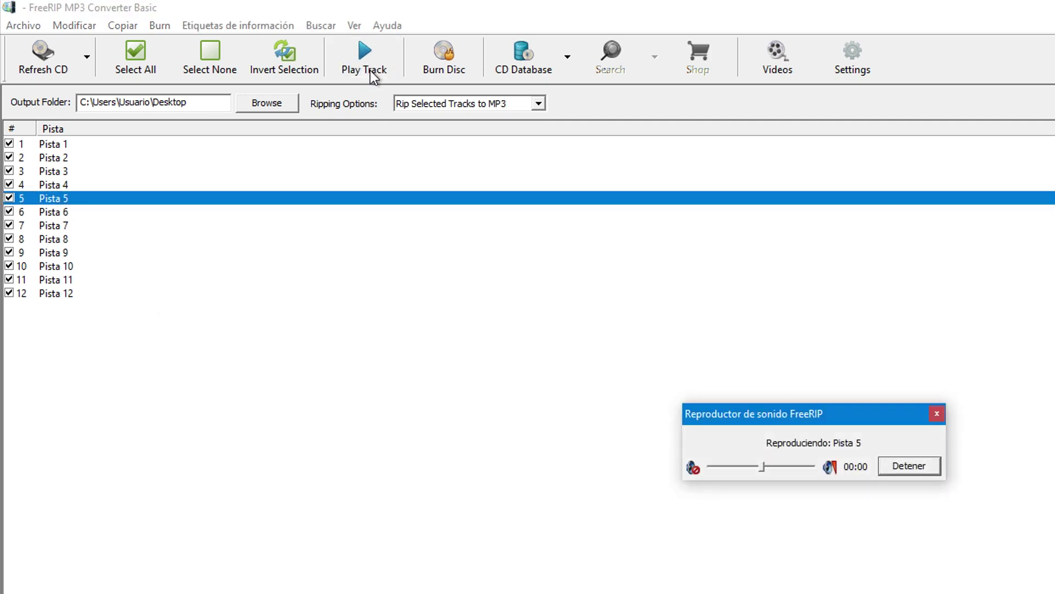
click(930, 466)
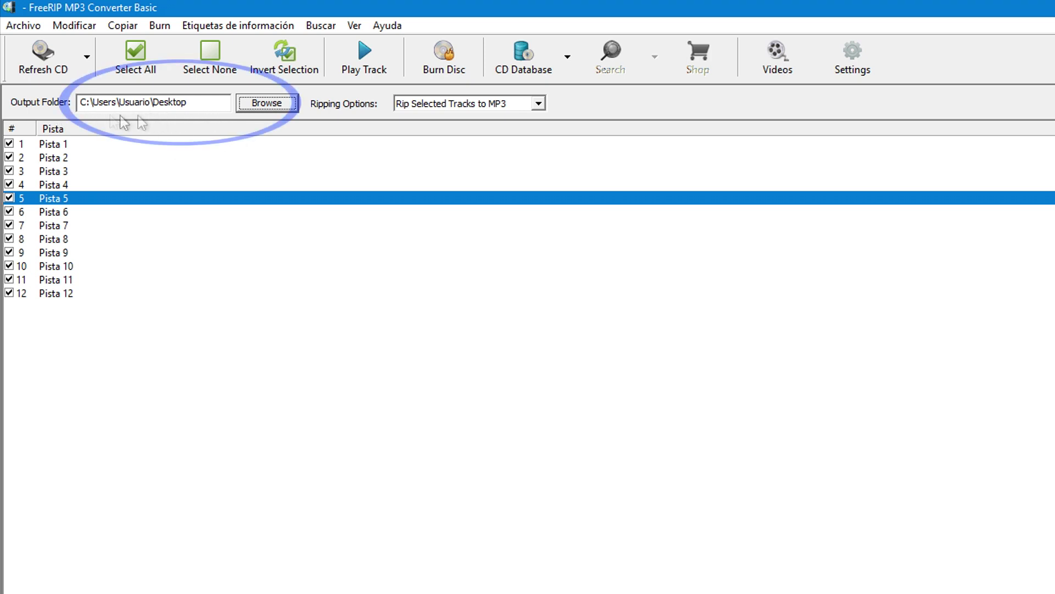
Check the current output folder path and create a new folder named Música on the desktop.
drag(196, 106, 121, 111)
click(212, 102)
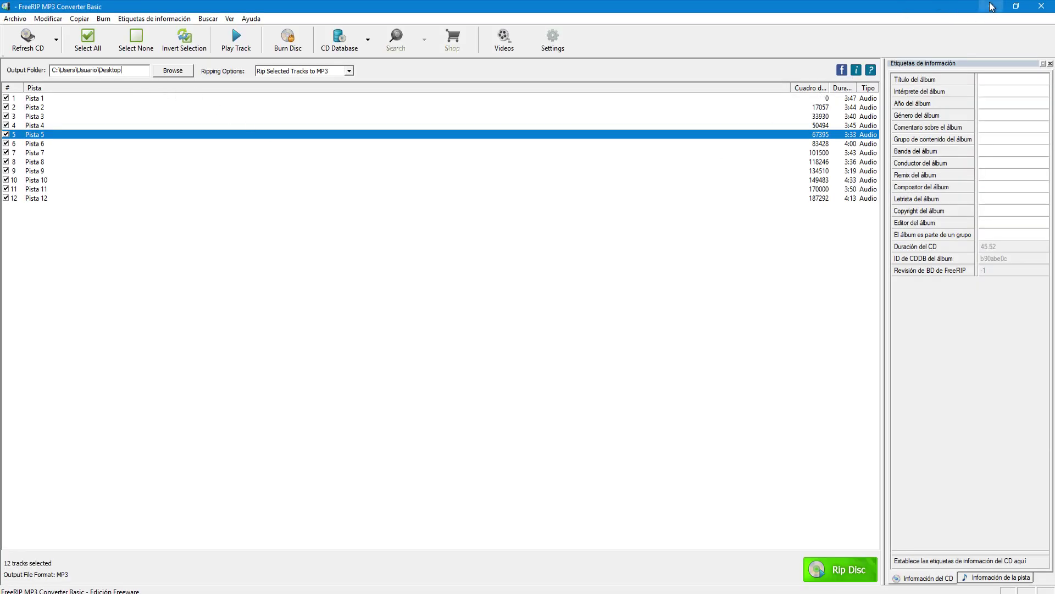
click(991, 6)
right_click(547, 263)
mouse_move(586, 371)
click(729, 369)
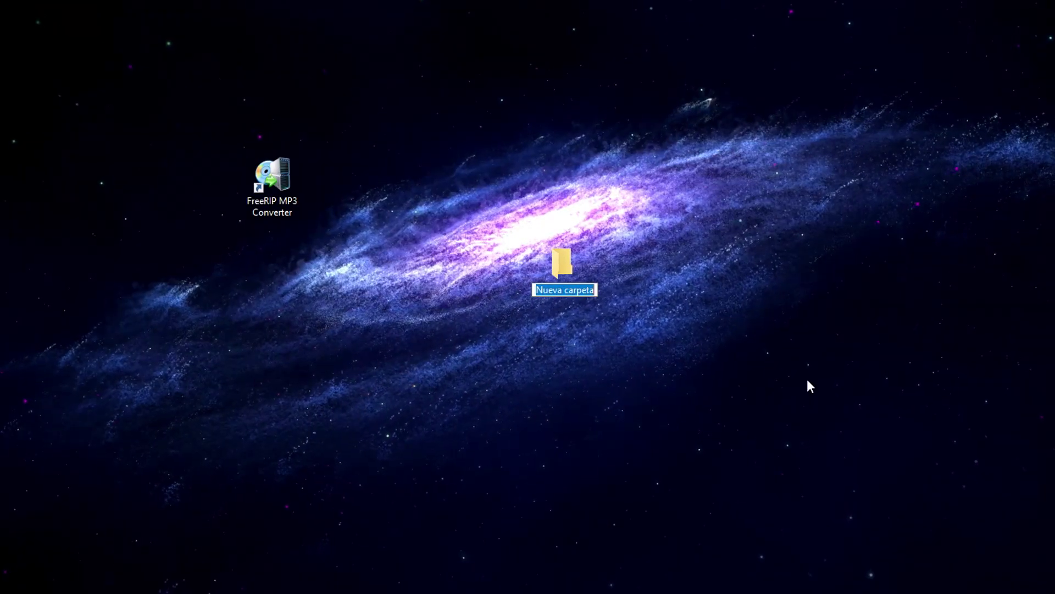
text(Música)
click(807, 378)
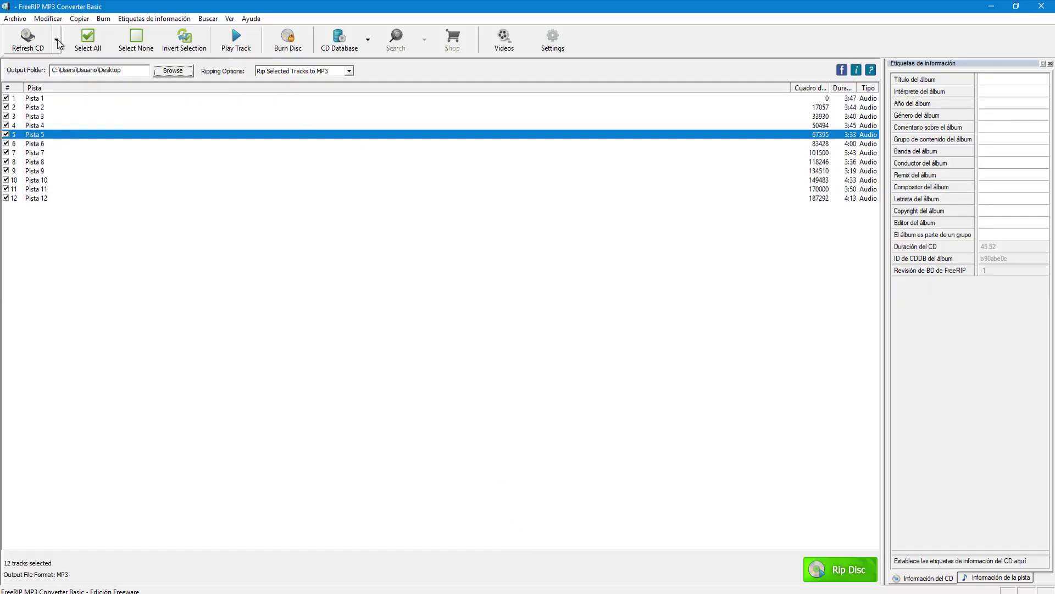
Set the output folder for the ripped tracks to the Música folder on the desktop.
click(171, 71)
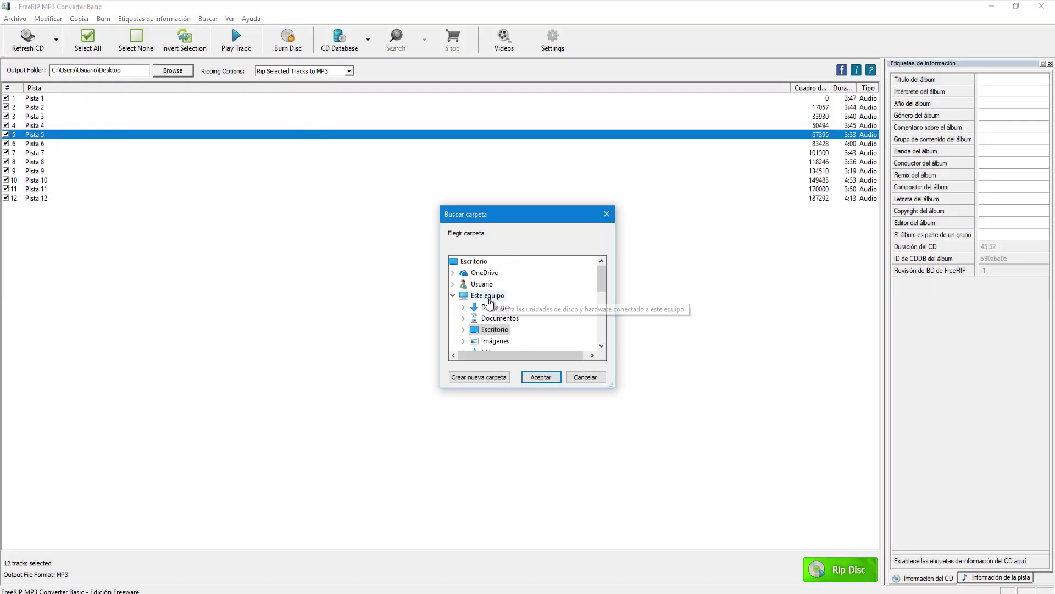
scroll(505, 294, down, 5)
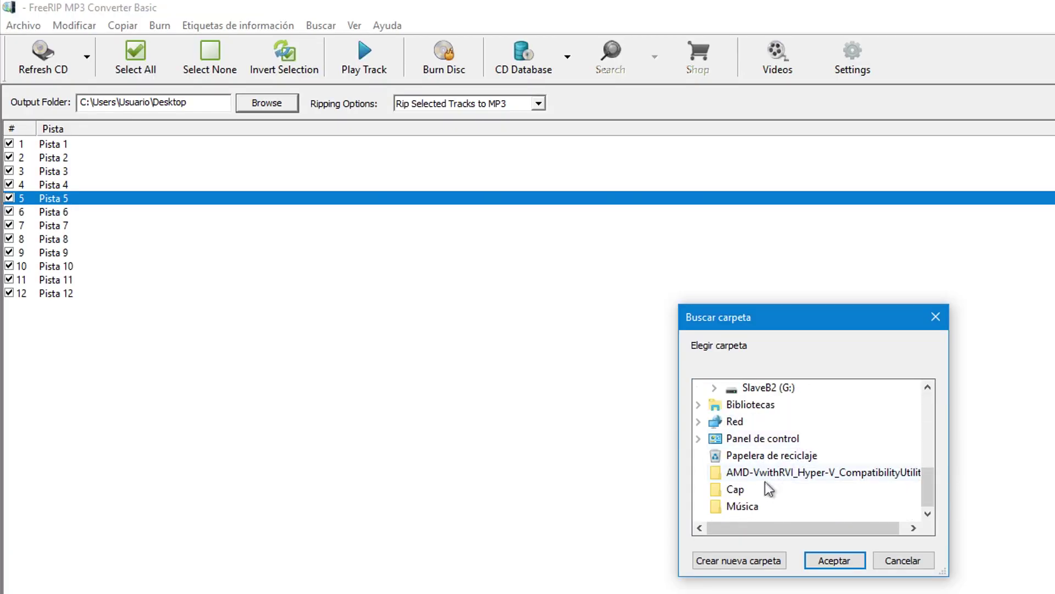
click(739, 507)
click(808, 560)
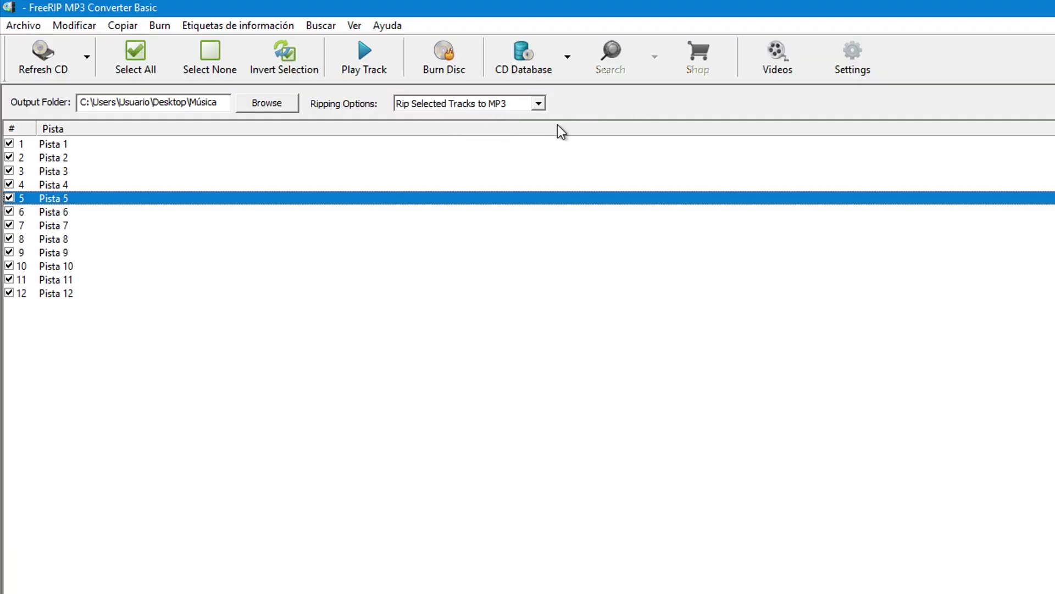
Try the ripping options for Wav and Ogg output.
click(538, 104)
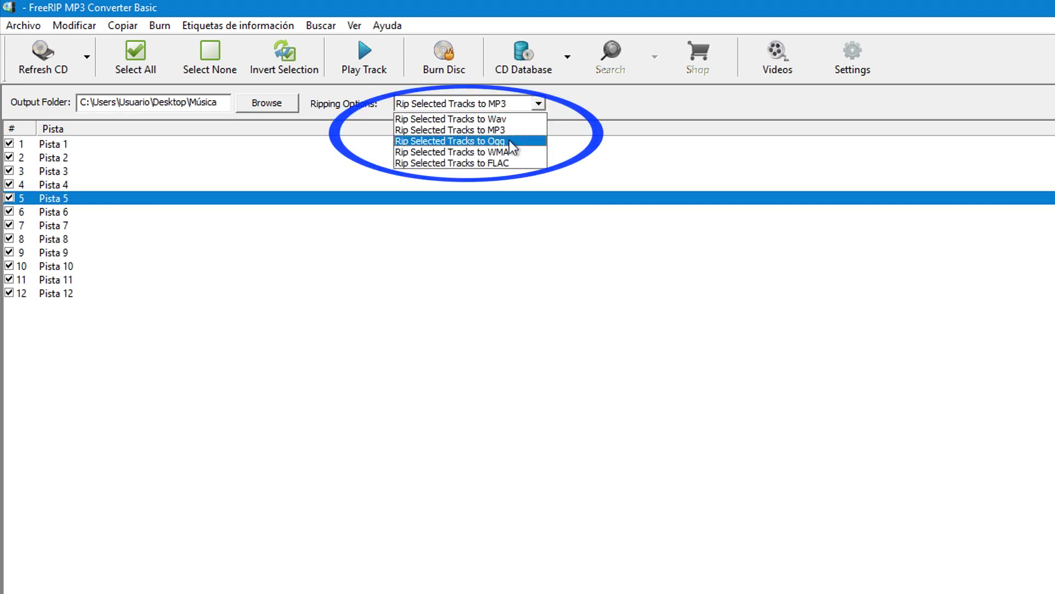
click(504, 121)
click(538, 103)
click(494, 141)
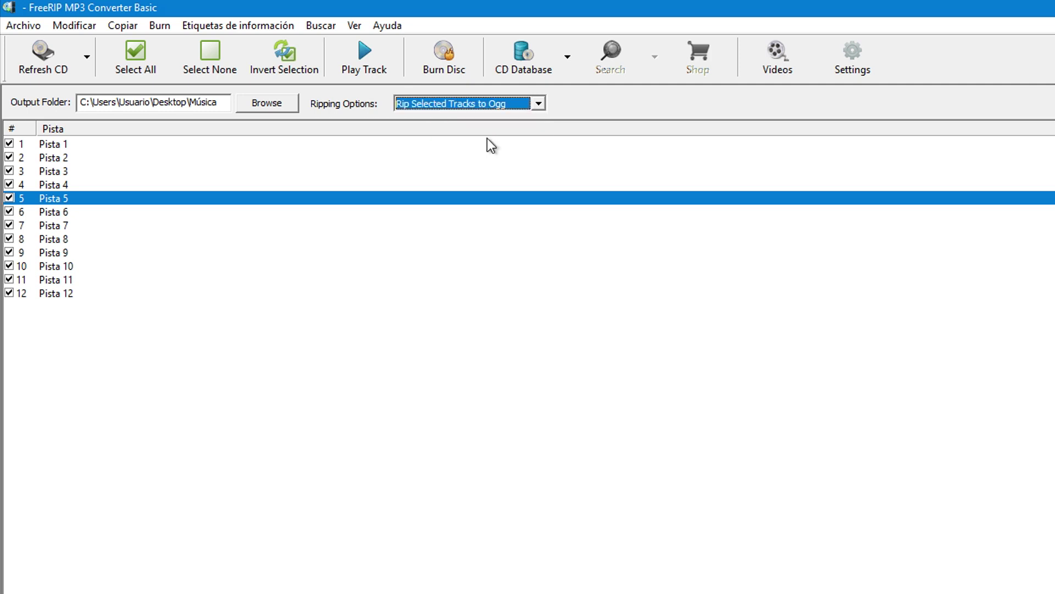
Set the ripping option to Rip Selected Tracks to MP3 and rip the selected CD tracks.
click(538, 105)
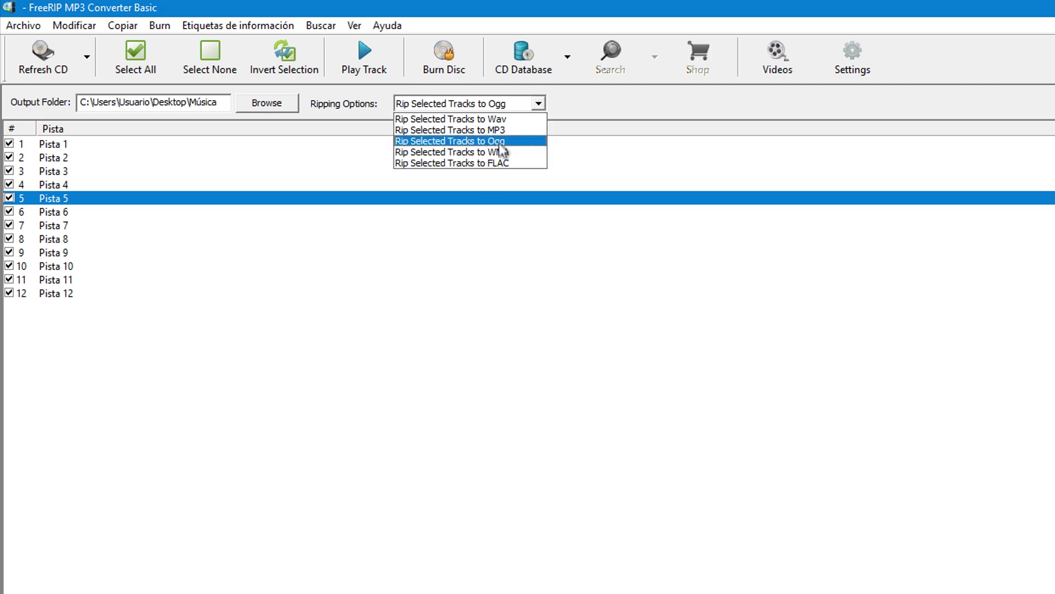
click(486, 130)
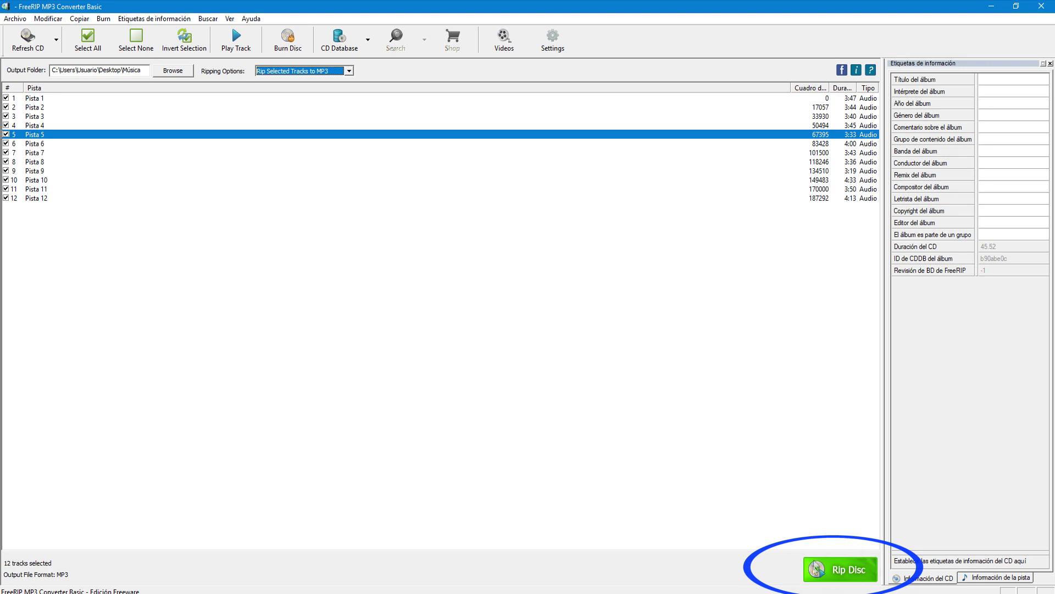
click(839, 574)
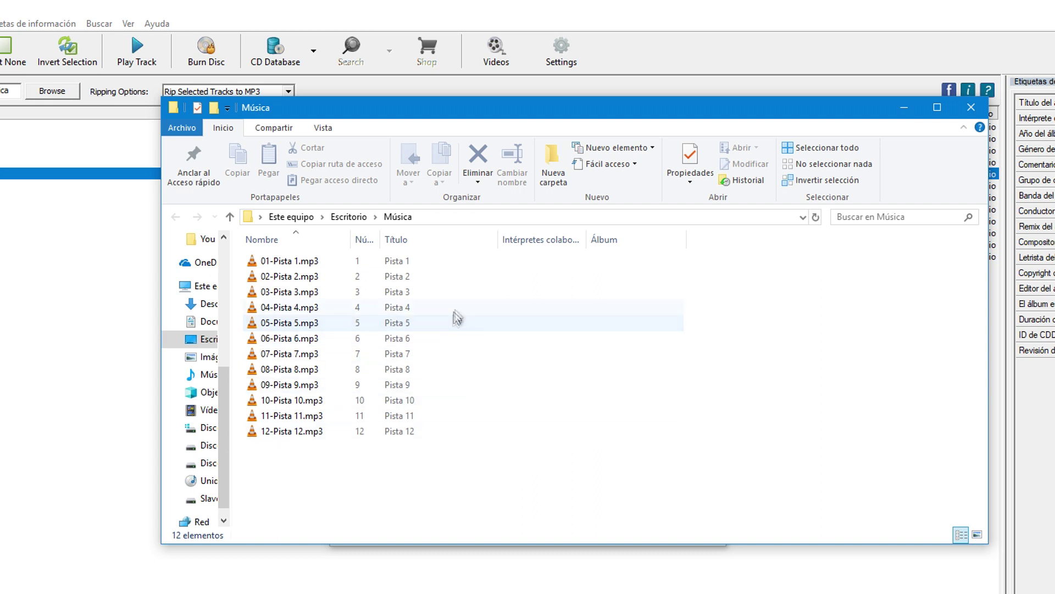
Show the Tamaño column in the Música folder to check the ripped files' sizes, and close the folder.
right_click(453, 236)
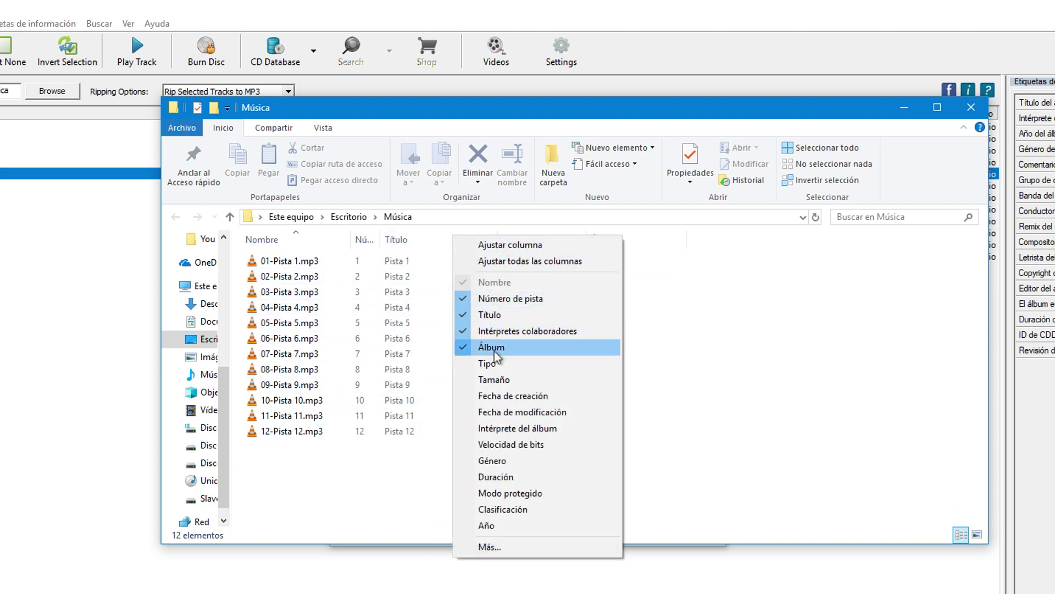
click(492, 379)
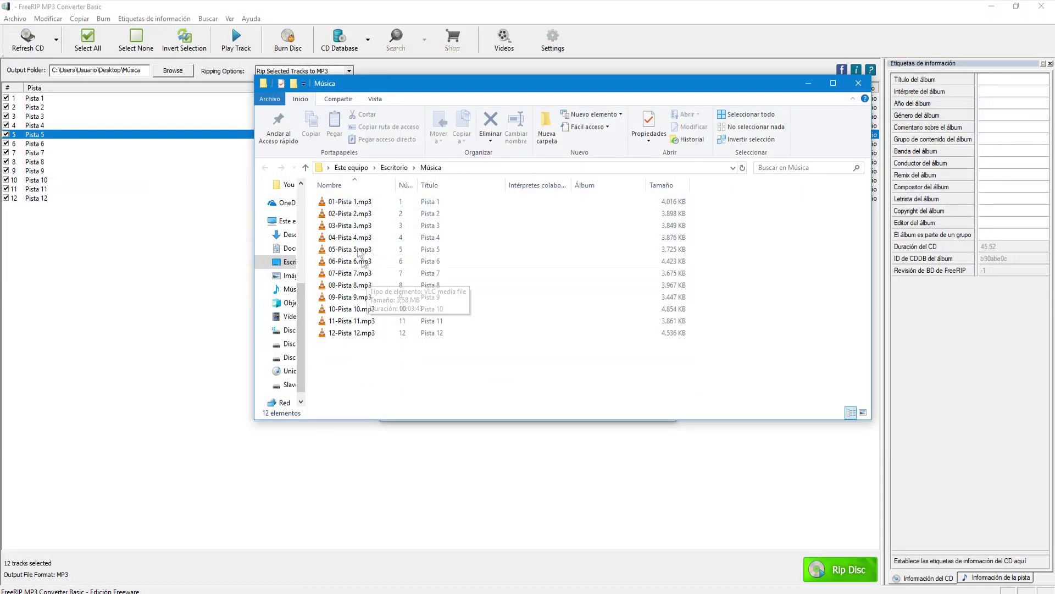
click(861, 84)
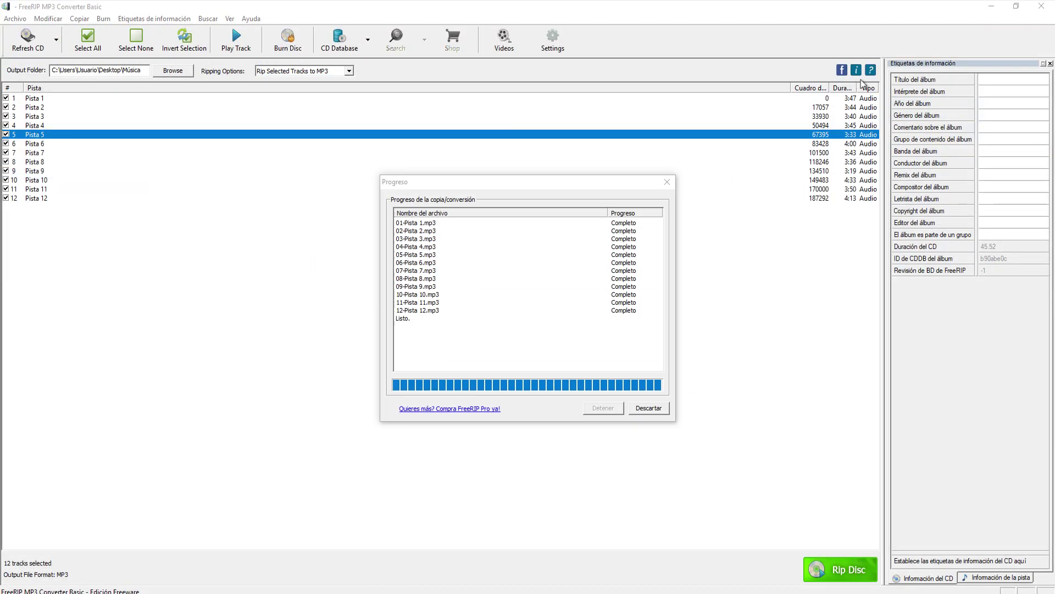
Dismiss the rip progress and close FreeRIP, and permanently delete its setup file from the desktop.
click(649, 408)
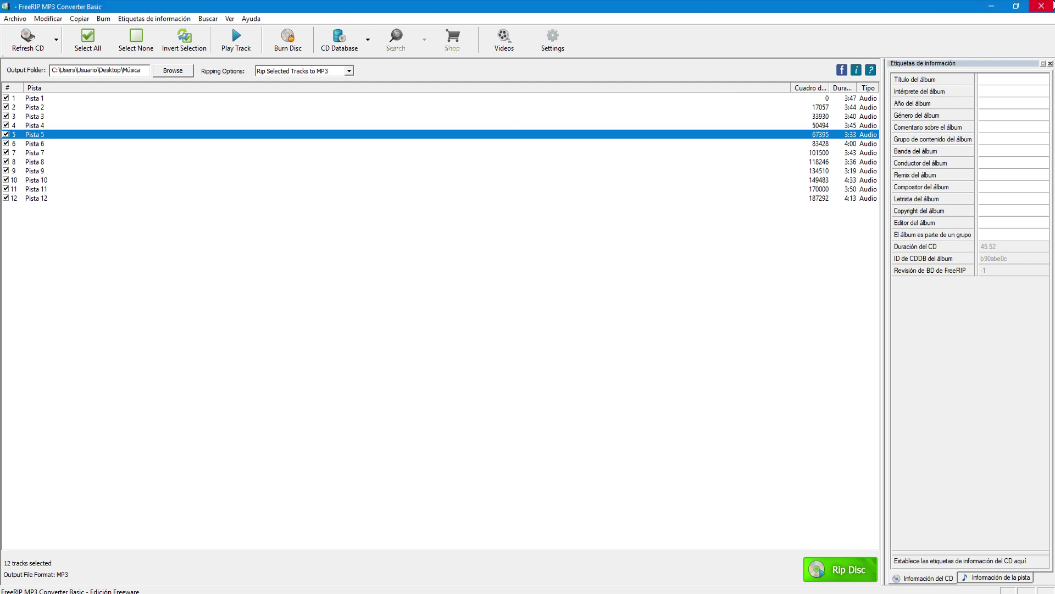
click(1052, 6)
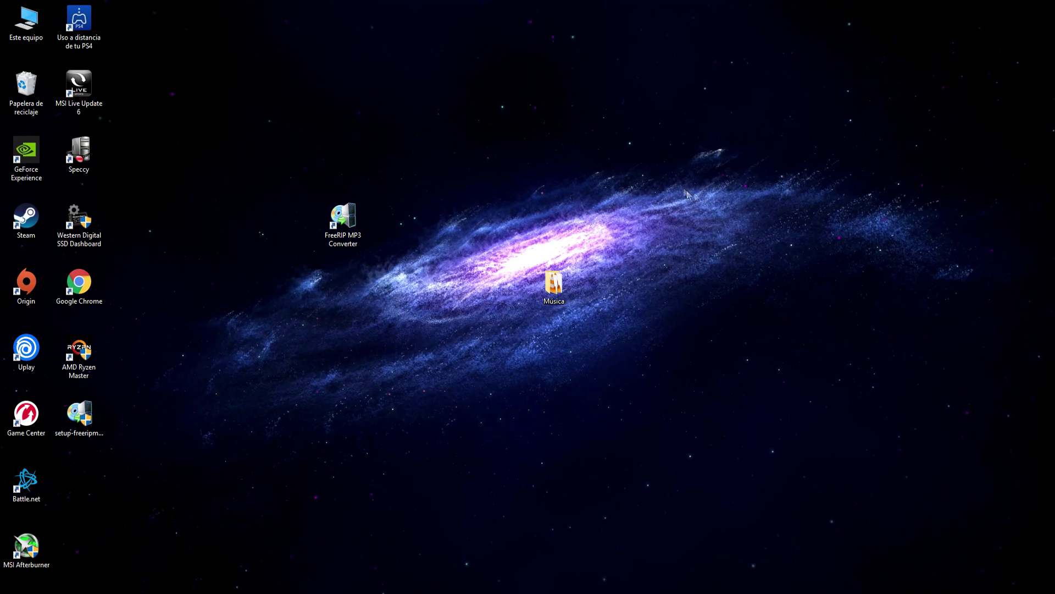
drag(79, 415, 25, 89)
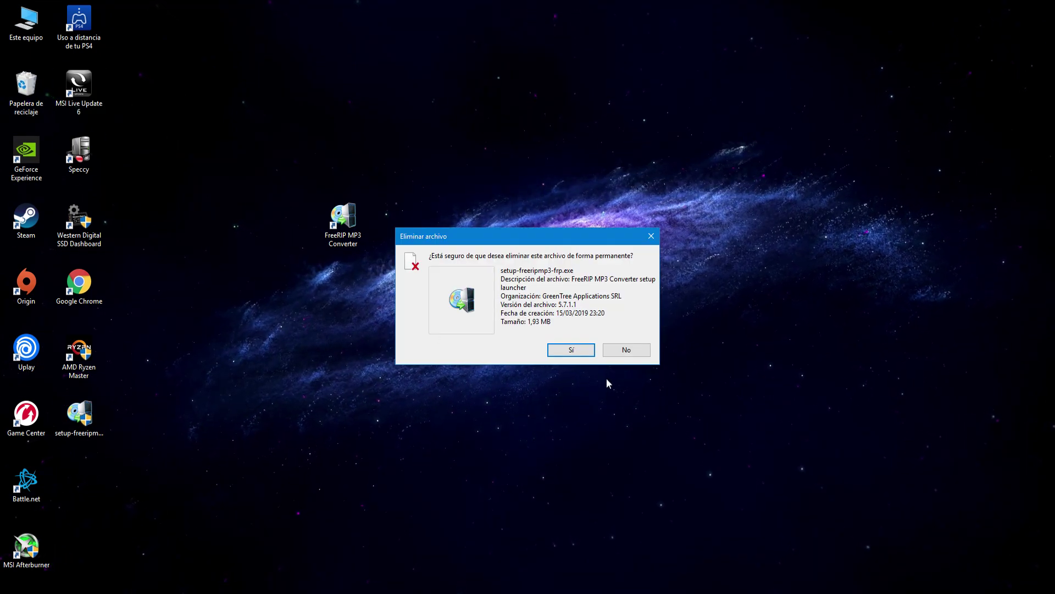
click(568, 351)
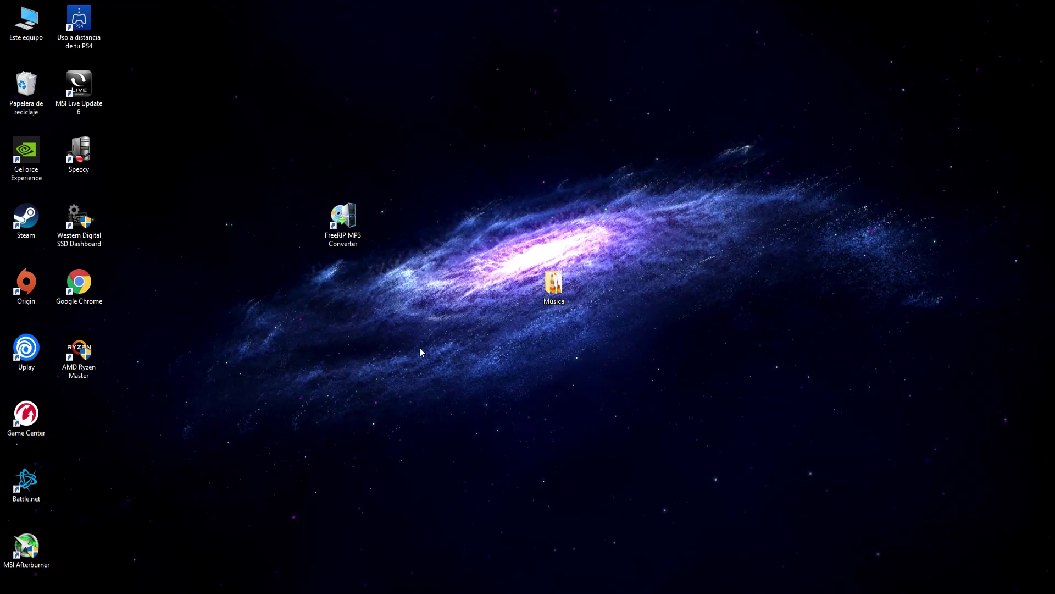
Open the Música folder on the desktop to check the ripped MP3 files, and close it.
double_click(556, 292)
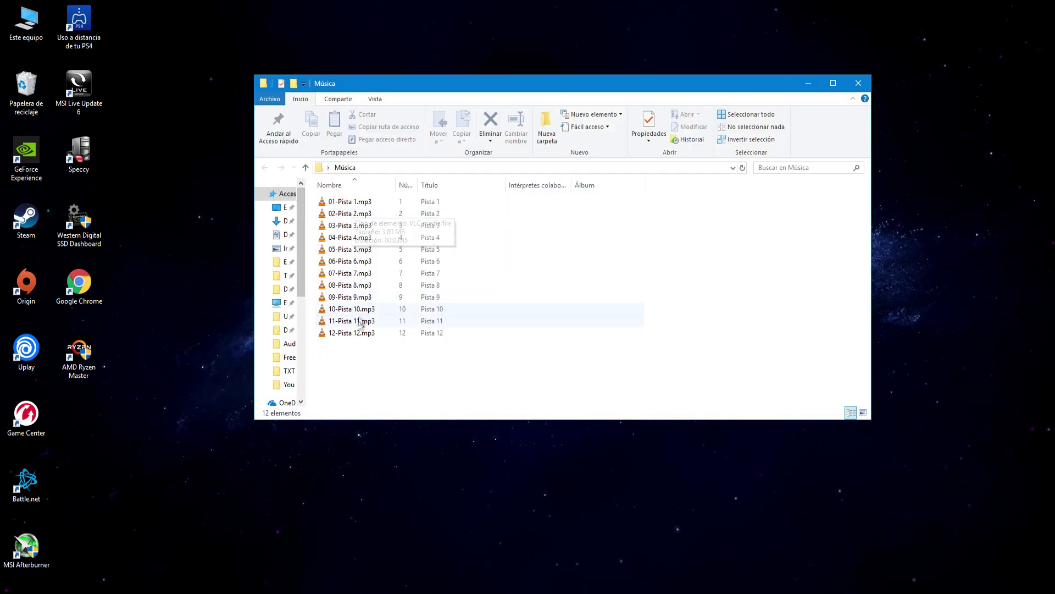
click(857, 86)
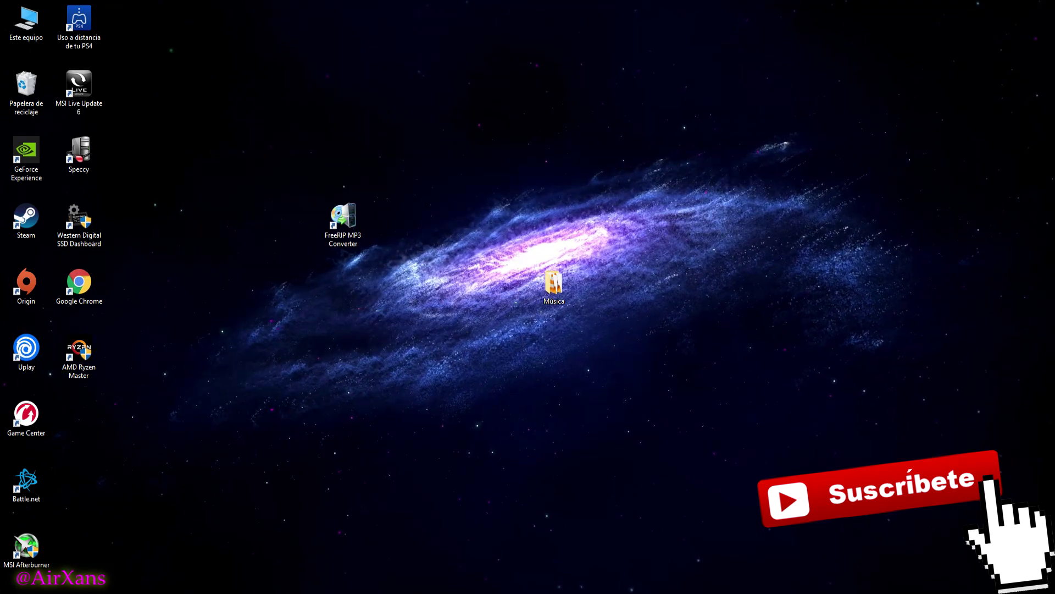